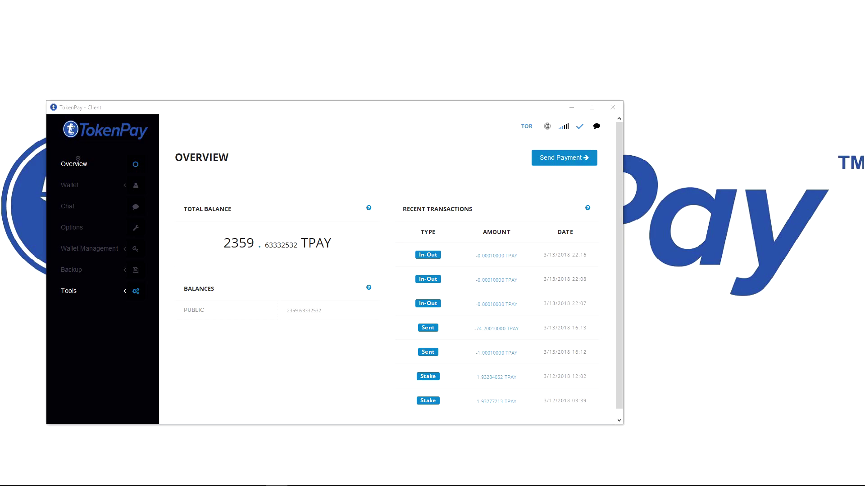
Go to the Wallet's Send page and show its Coin Control options.
{"action": "left_click", "coordinate": [68, 186]}
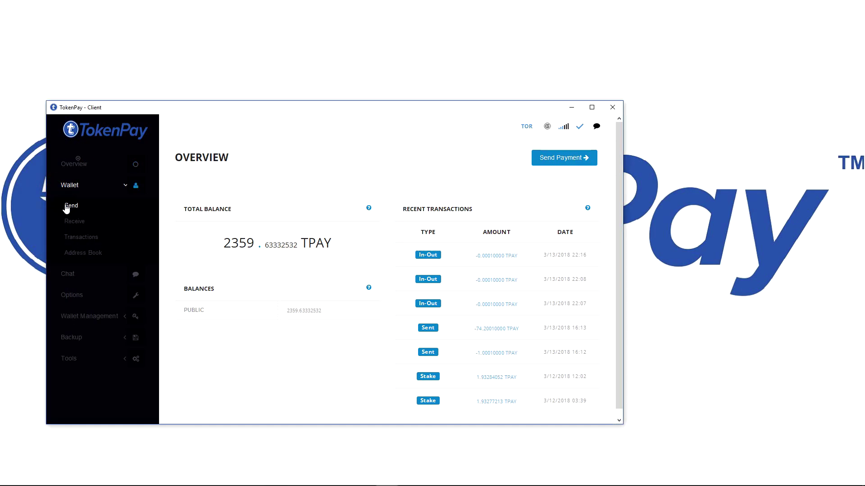
{"action": "left_click", "coordinate": [68, 206]}
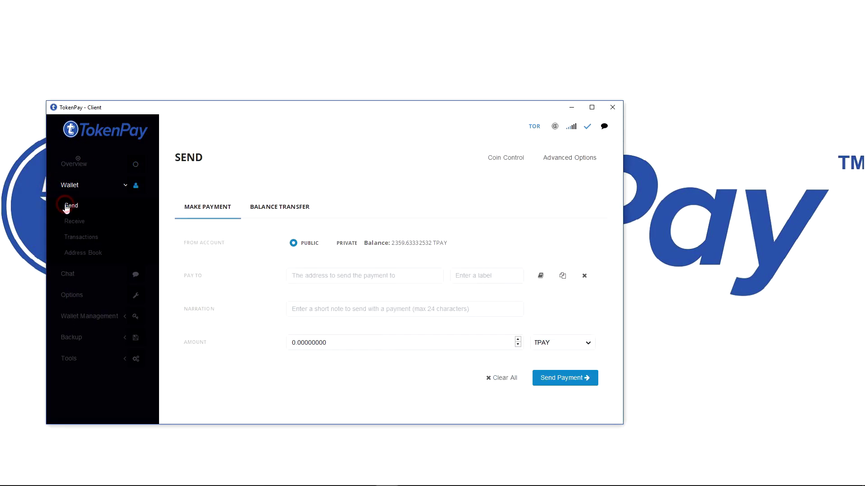
{"action": "left_click", "coordinate": [268, 211]}
{"action": "left_click", "coordinate": [503, 158]}
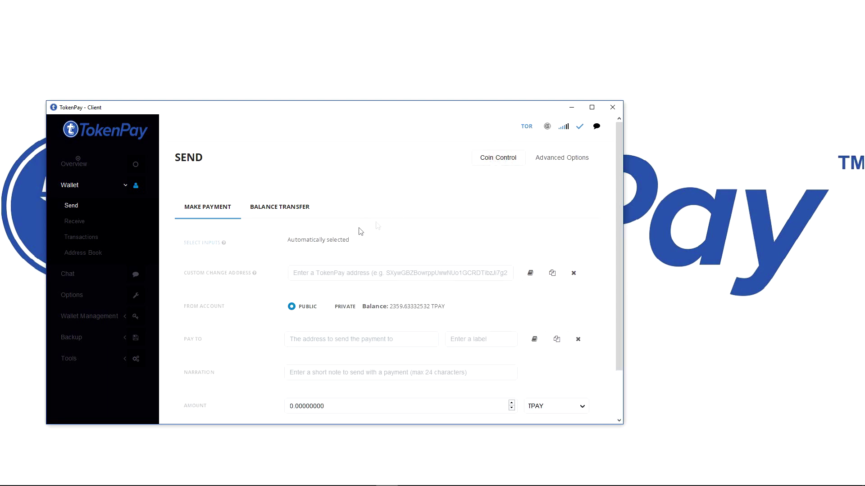
In Coin Control, select only the 189.9999 TPAY stealth address input and confirm.
{"action": "left_click", "coordinate": [209, 243]}
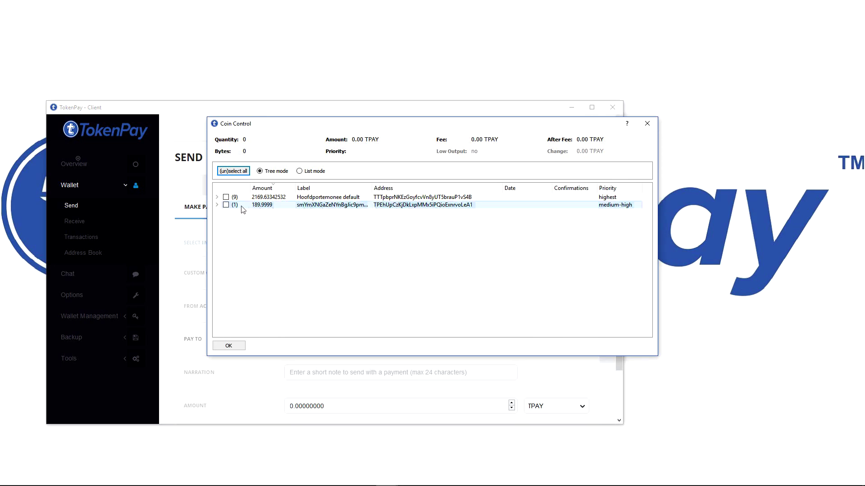
{"action": "left_click", "coordinate": [227, 205]}
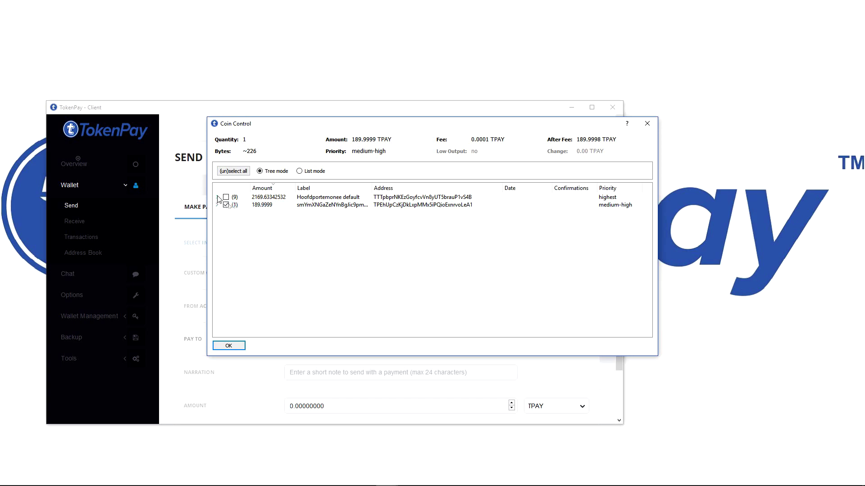
{"action": "left_click", "coordinate": [216, 197]}
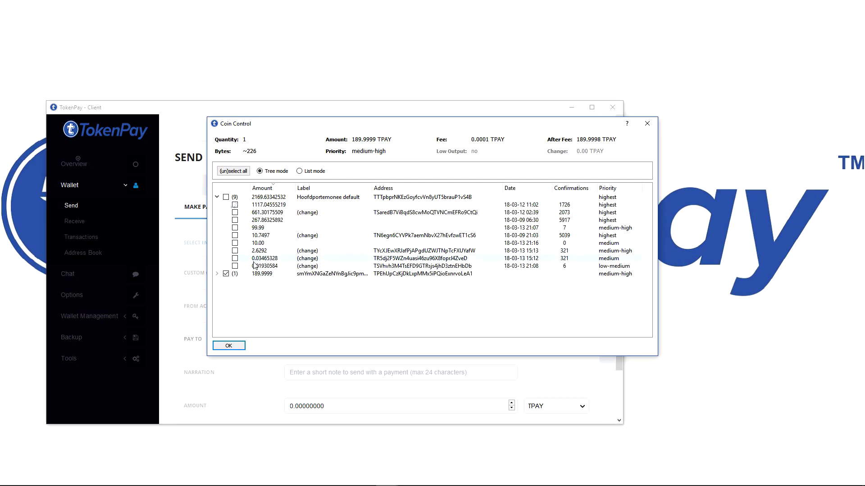
{"action": "left_click", "coordinate": [217, 198]}
{"action": "left_click", "coordinate": [229, 345]}
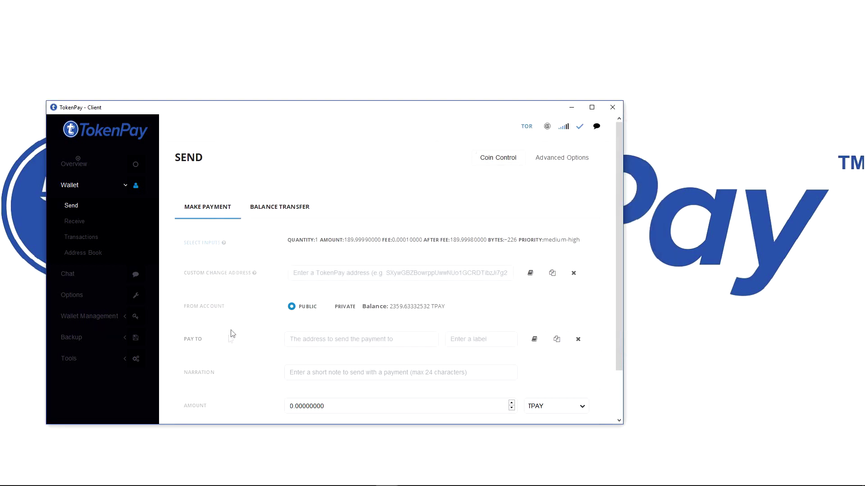
{"action": "scroll", "coordinate": [255, 283], "scroll_direction": "down", "scroll_amount": 2}
Address 189.99 TPAY to the pasted default address with narration 'balance transfer', then submit.
{"action": "left_click", "coordinate": [296, 298]}
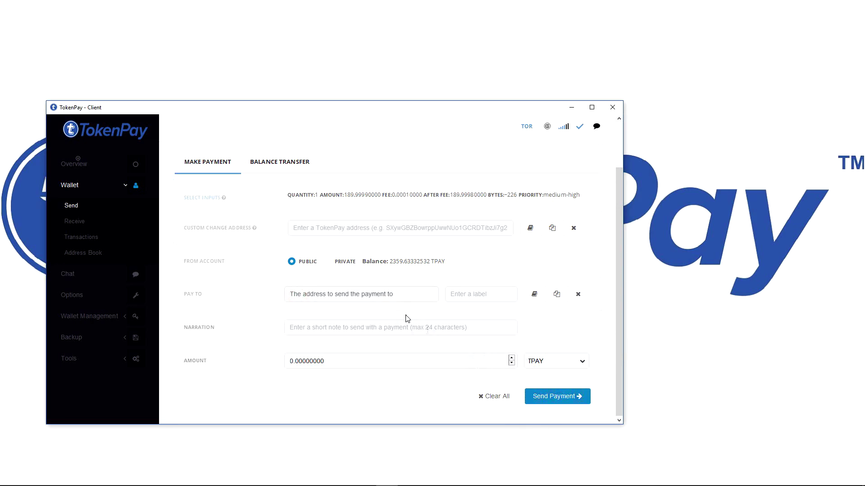
{"action": "key", "text": "ctrl+v"}
{"action": "left_click", "coordinate": [408, 329]}
{"action": "type", "text": "b"}
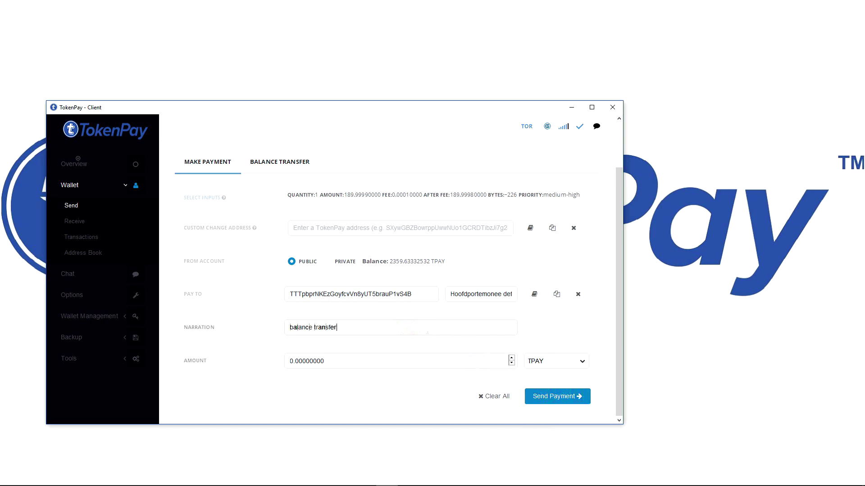
{"action": "left_click", "coordinate": [372, 364]}
{"action": "double_click", "coordinate": [330, 359]}
{"action": "type", "text": "189.99"}
{"action": "left_click", "coordinate": [558, 400]}
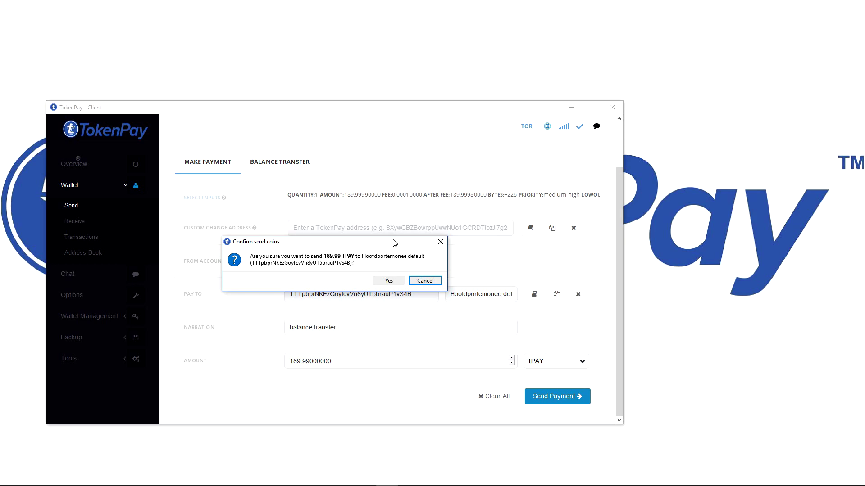
Confirm sending 189.99 TPAY and accept the 0.0001 TPAY fee.
{"action": "left_click", "coordinate": [390, 281]}
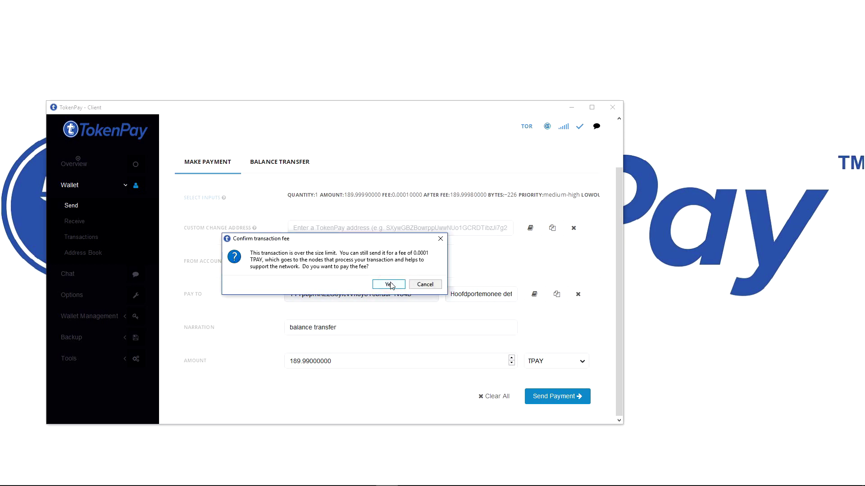
{"action": "left_click", "coordinate": [390, 284]}
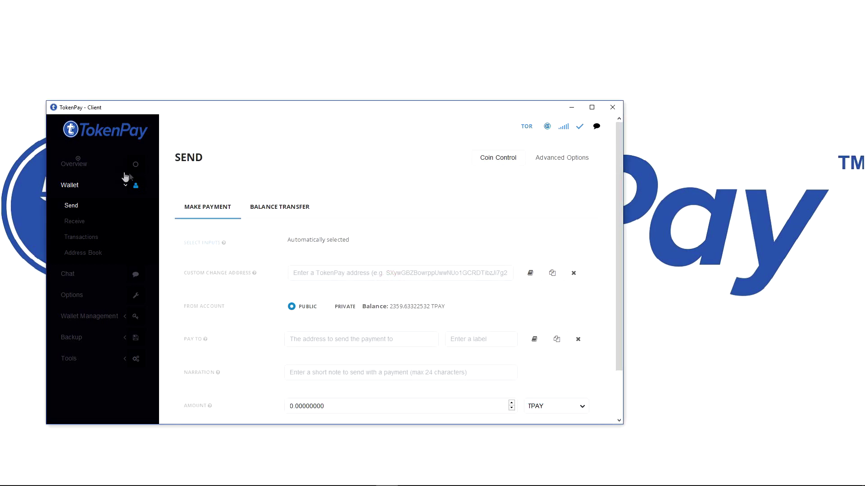
{"action": "left_click", "coordinate": [203, 243]}
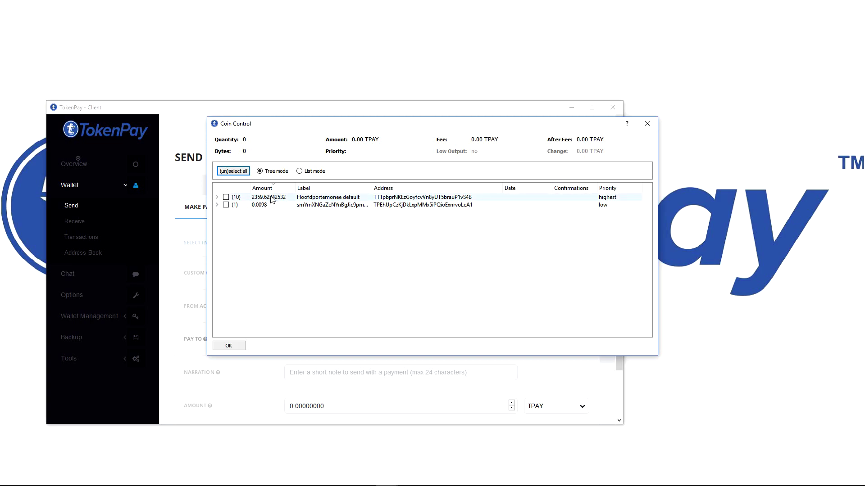
{"action": "left_click", "coordinate": [648, 125]}
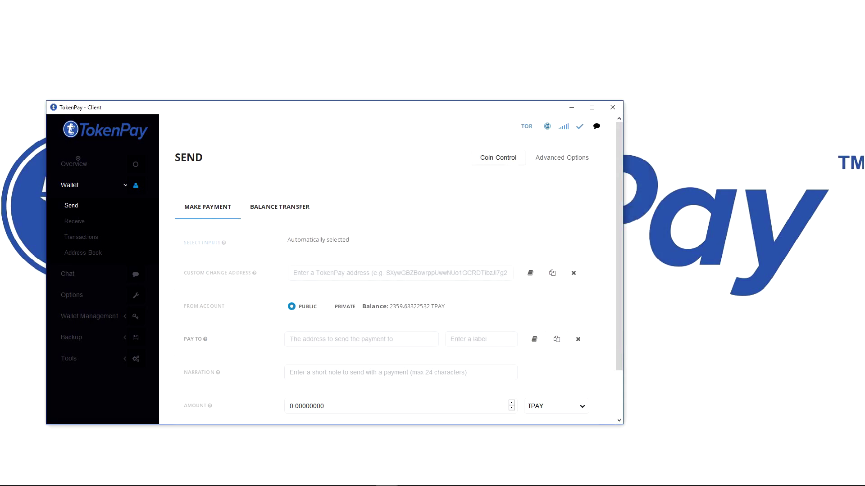